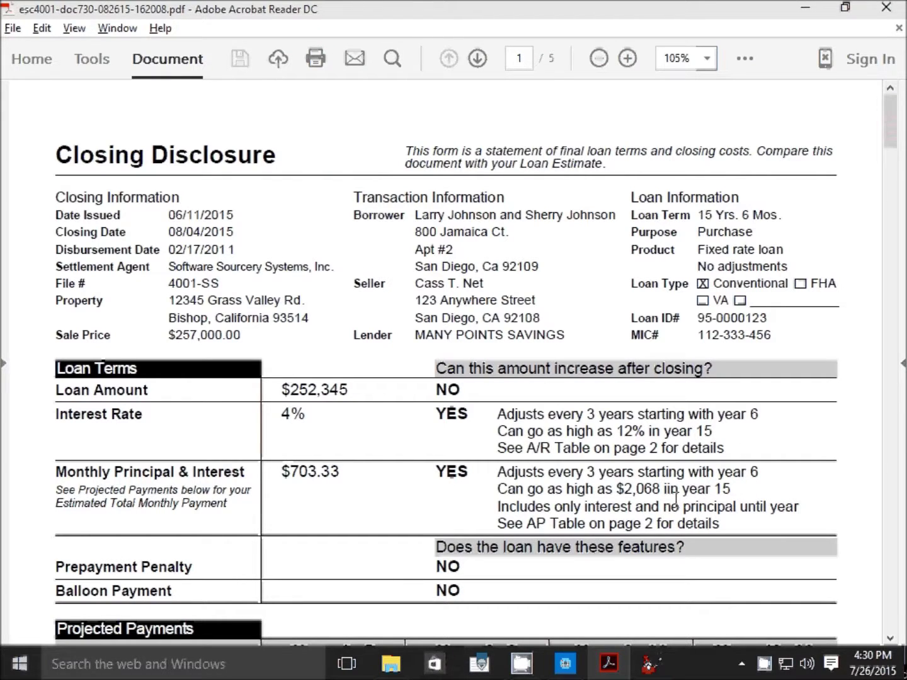
# Compare the Loan Terms wording in the Closing Disclosure PDF with the bold phrases in the sample Loan Estimate and check the formatting-code list
pyautogui.hotkey('alt', 'Tab')
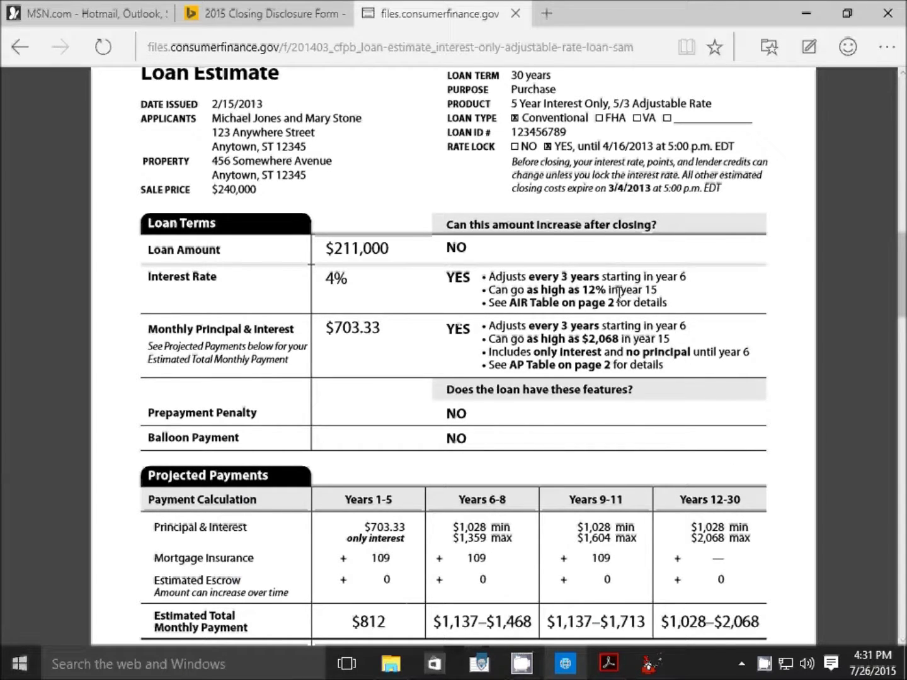
pyautogui.hotkey('alt', 'Tab')
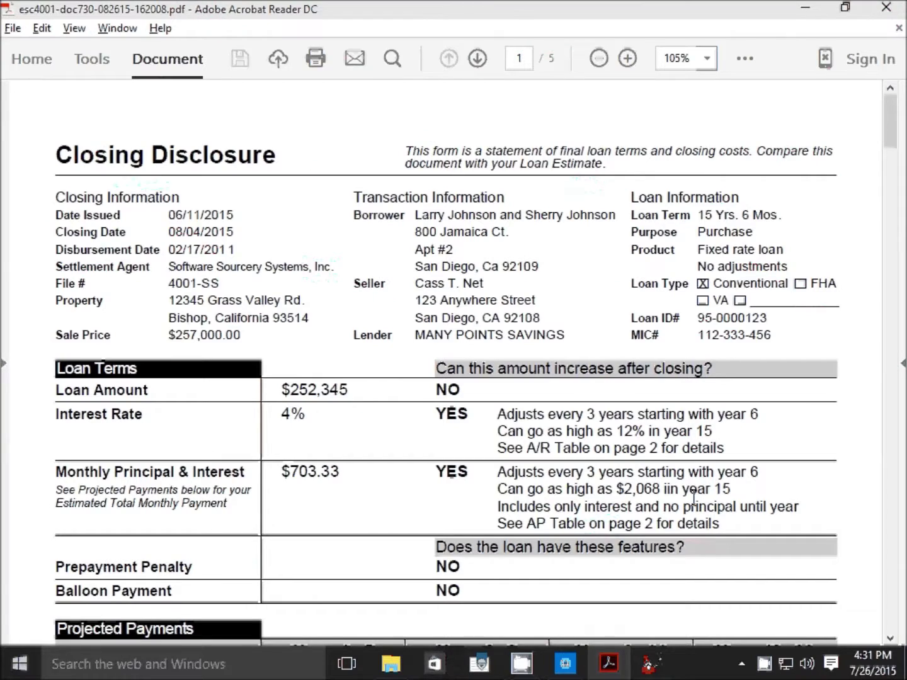
pyautogui.hotkey('alt', 'Tab')
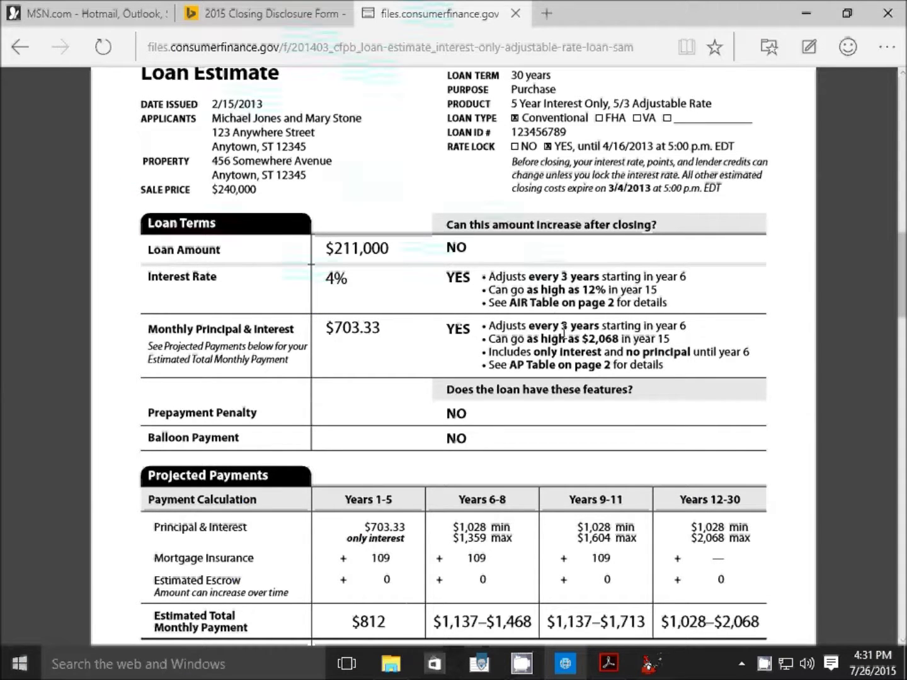
pyautogui.hotkey('alt', 'Tab')
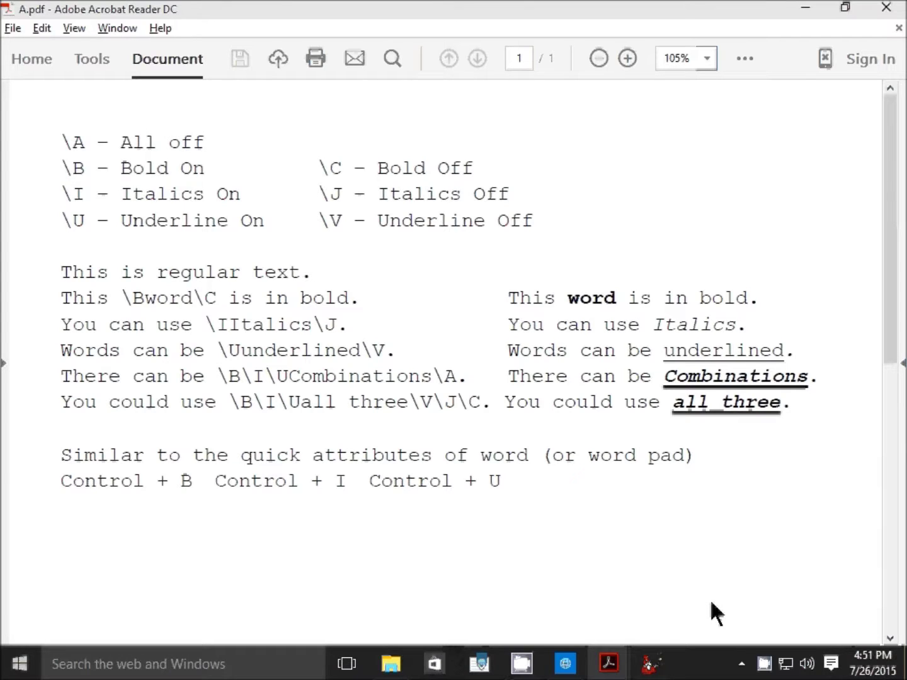
pyautogui.rightClick(764, 663)
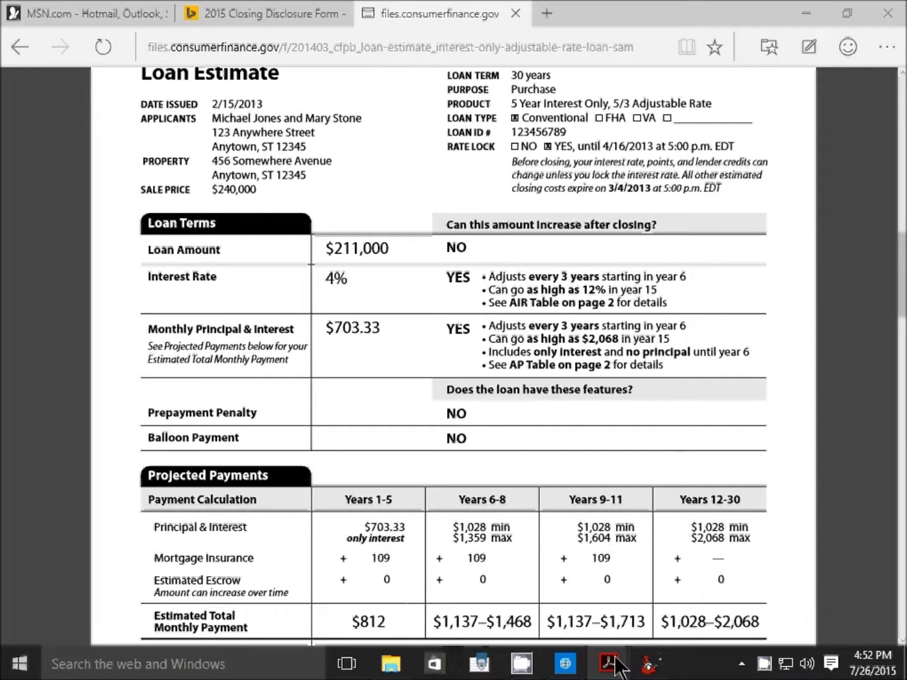
pyautogui.click(545, 523)
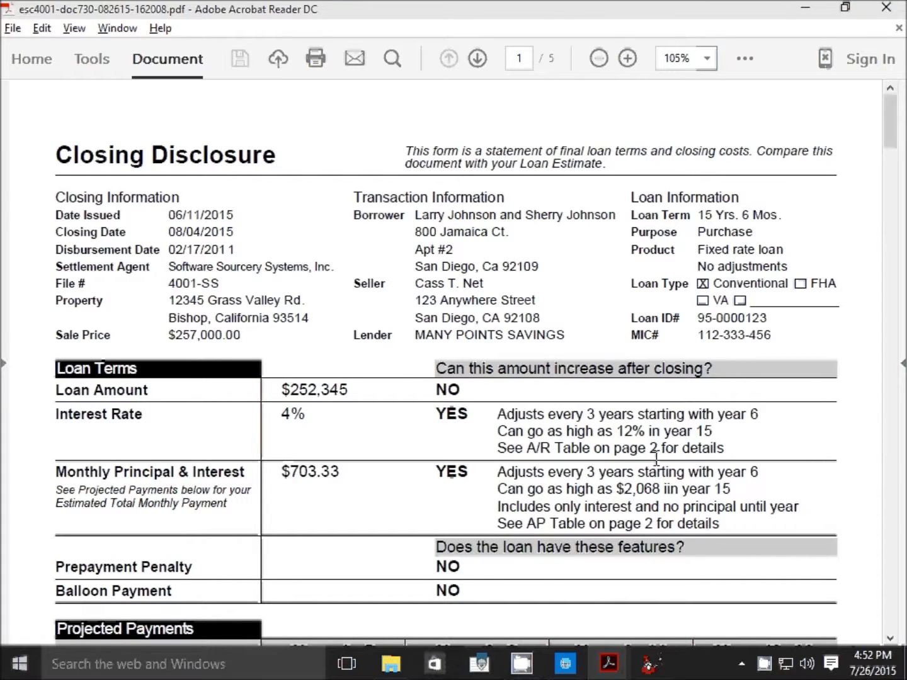
# Switch to the escrow program and open the page 1 Loan Terms form of Closing Disclosure "A"
pyautogui.click(649, 662)
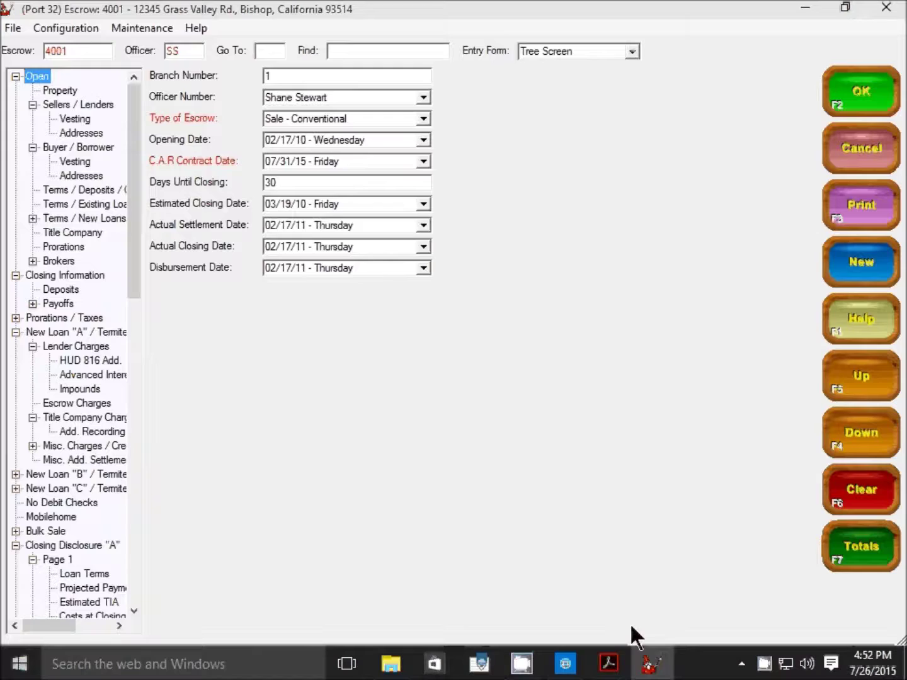
pyautogui.moveTo(133, 275); pyautogui.dragTo(148, 395)
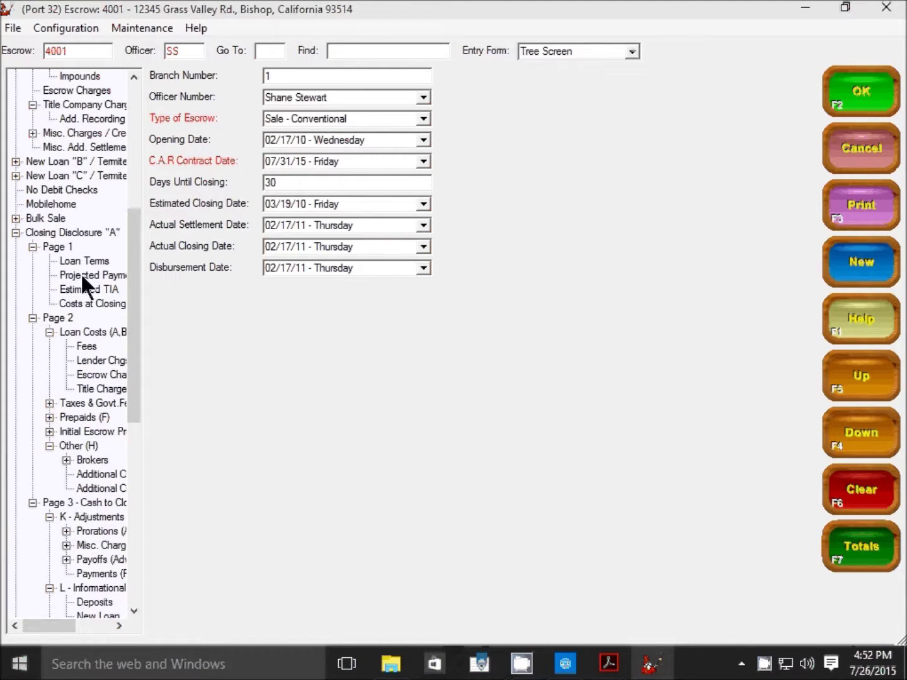
pyautogui.click(90, 258)
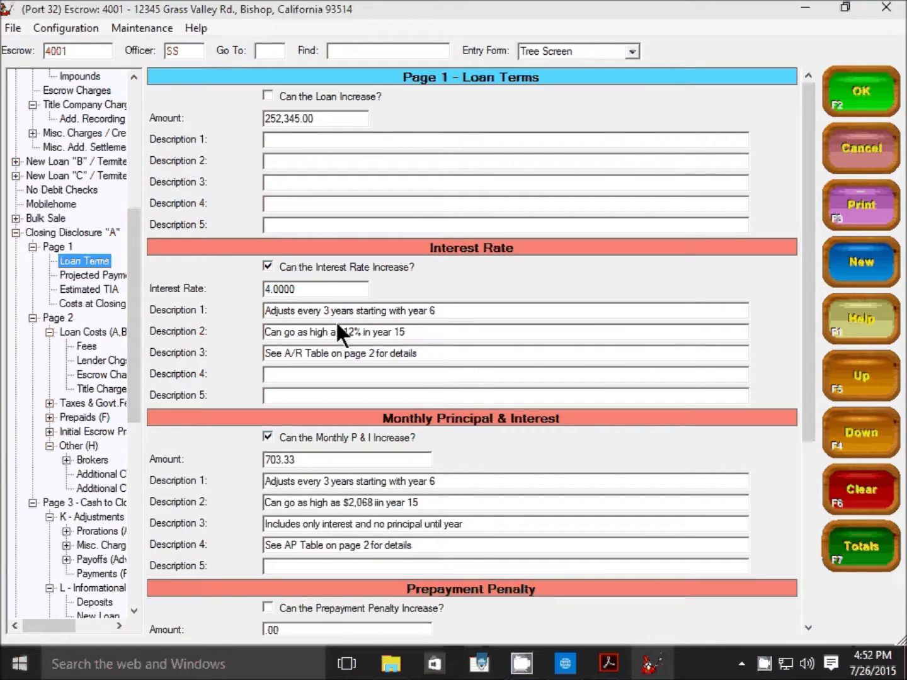
# Enclose "every 3 years" in the bold codes \B and \C in Description 1 of the Interest Rate section
pyautogui.click(304, 317)
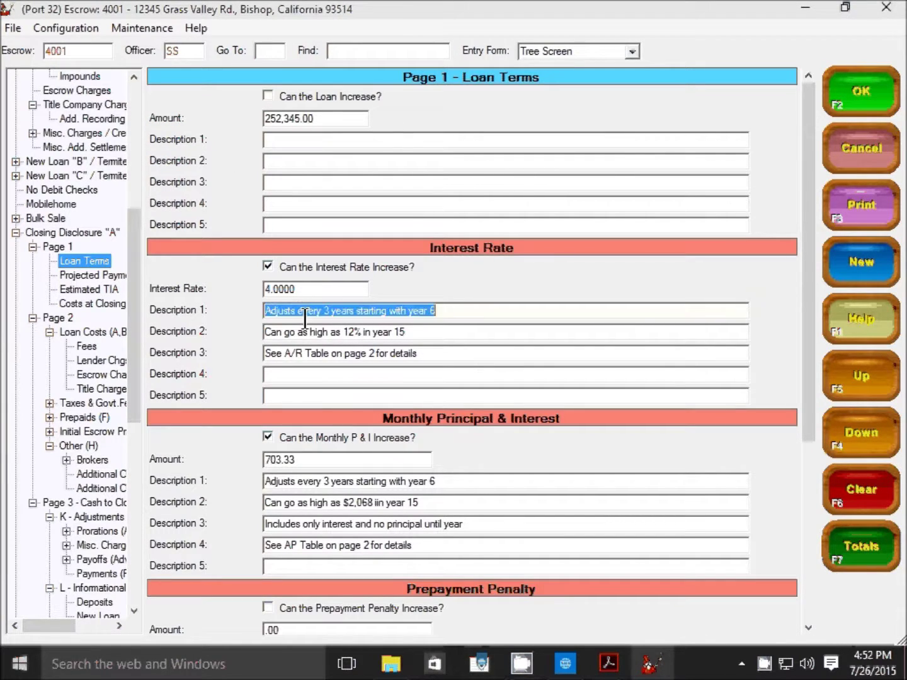
pyautogui.click(297, 312)
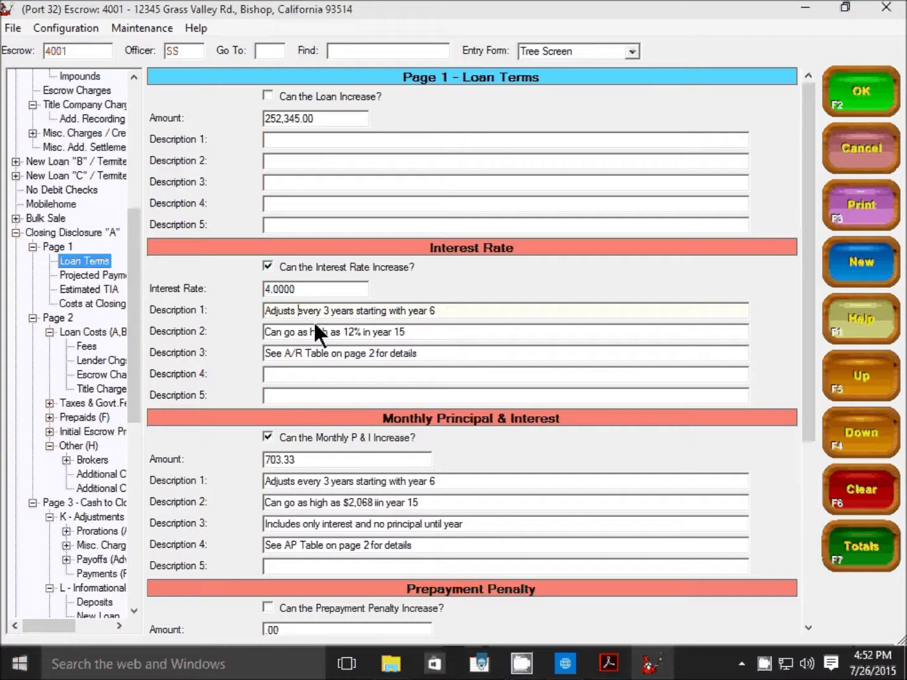
pyautogui.write('\\B')
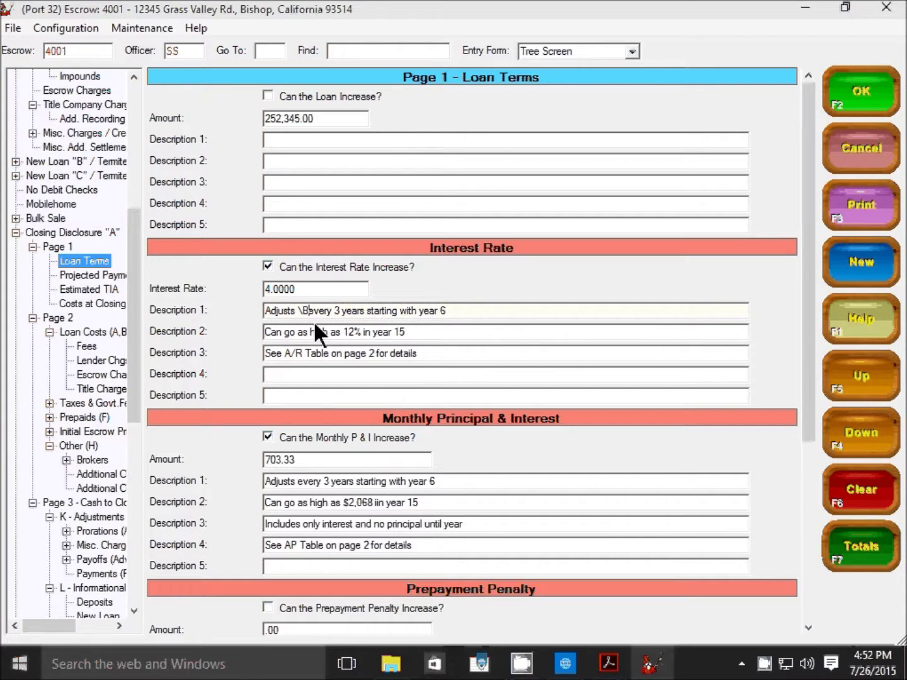
pyautogui.hotkey('ctrl', 'Right')
pyautogui.hotkey('ctrl', 'Right')
pyautogui.hotkey('ctrl', 'Right')
pyautogui.press('Left')
pyautogui.write('\\C')
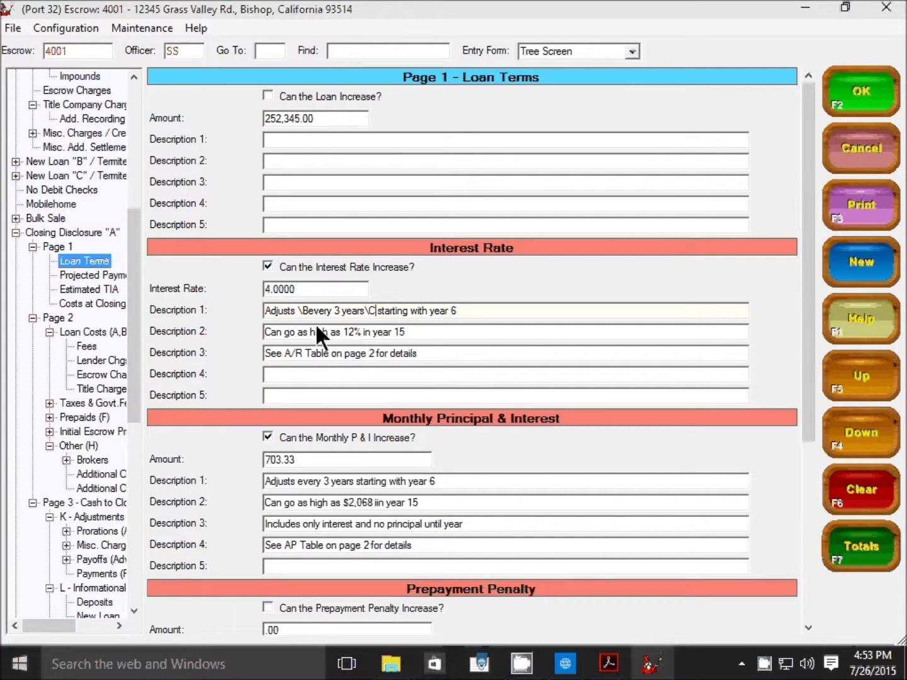
# Enclose "high as 12%" in the bold codes \B and \C in Description 2 of the Interest Rate section
pyautogui.click(316, 331)
pyautogui.click(317, 332)
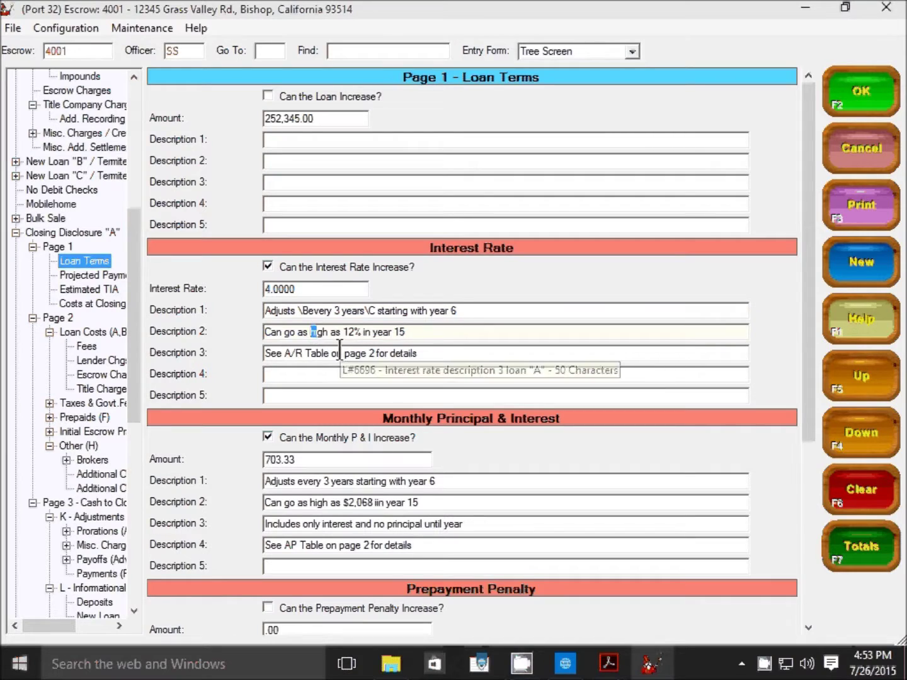
pyautogui.write('\\B')
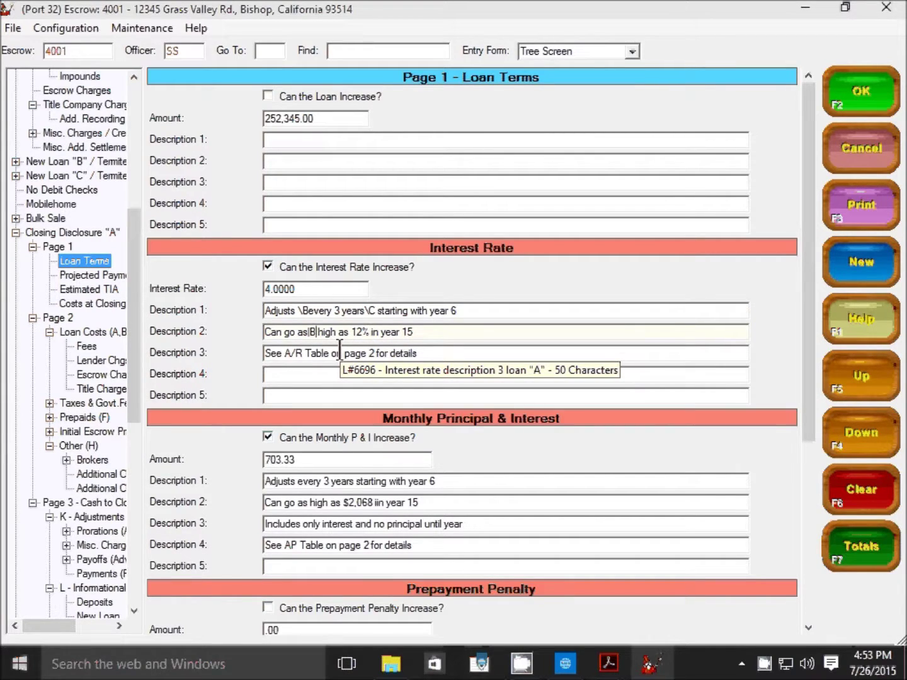
pyautogui.press('BackSpace')
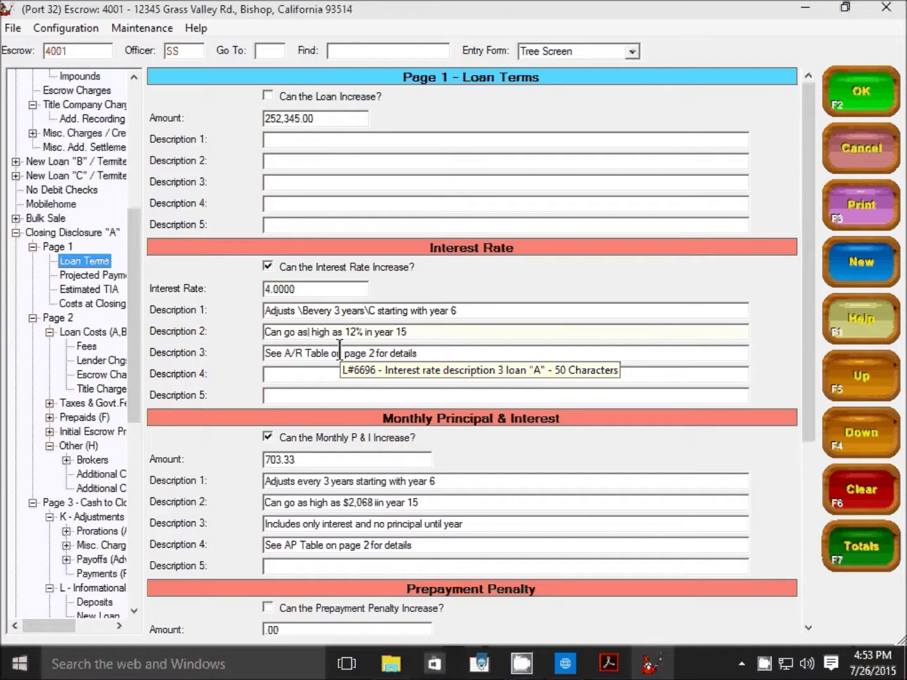
pyautogui.press('Right')
pyautogui.write('\\B')
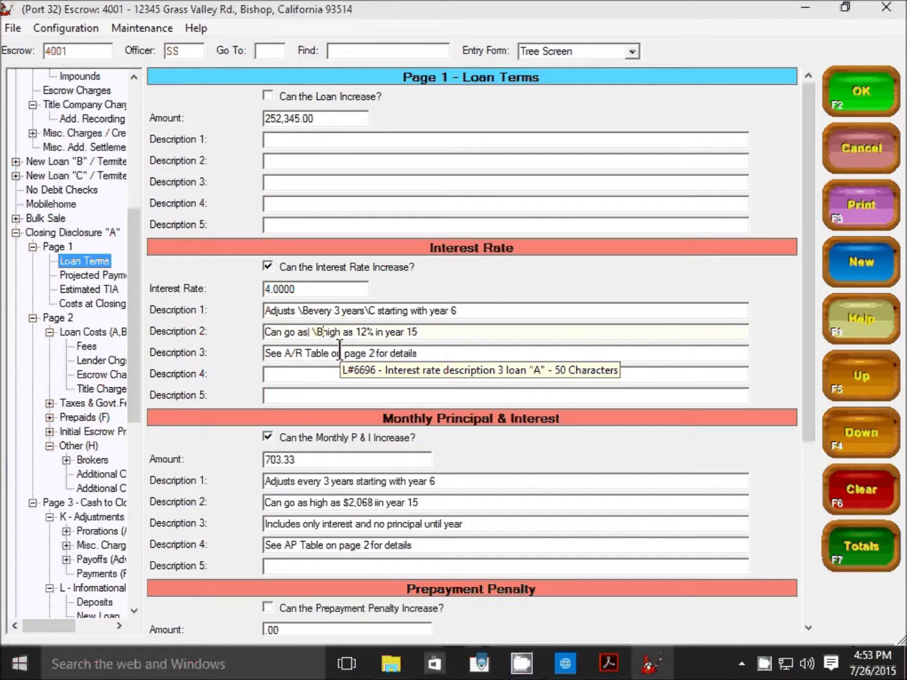
pyautogui.hotkey('ctrl', 'Right')
pyautogui.hotkey('ctrl', 'Right')
pyautogui.write('\\C')
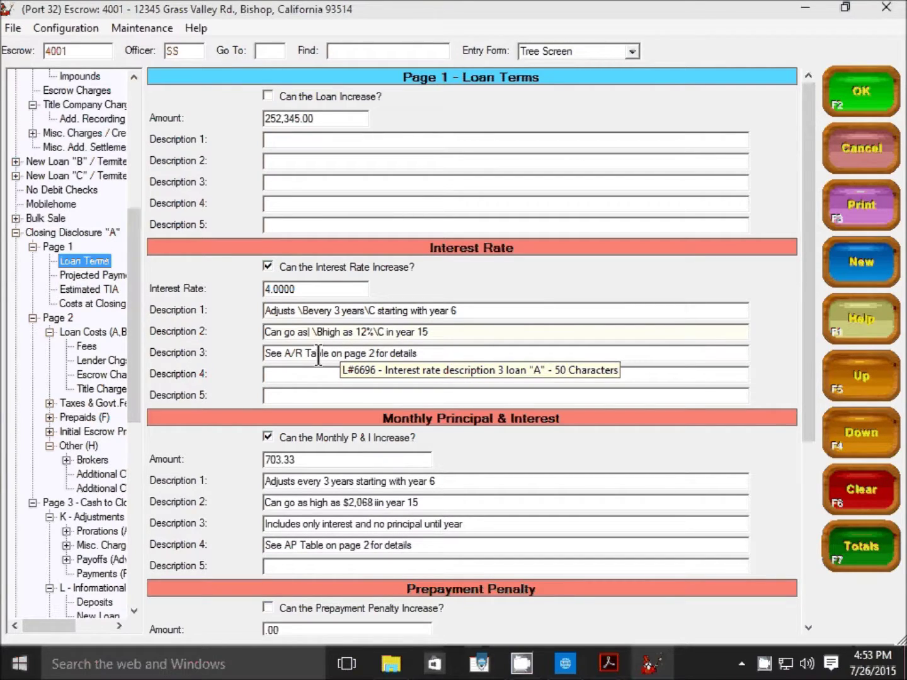
# Enclose "A/R Table on page 2" in \B and \C in Description 3 of the Interest Rate section
pyautogui.click(284, 354)
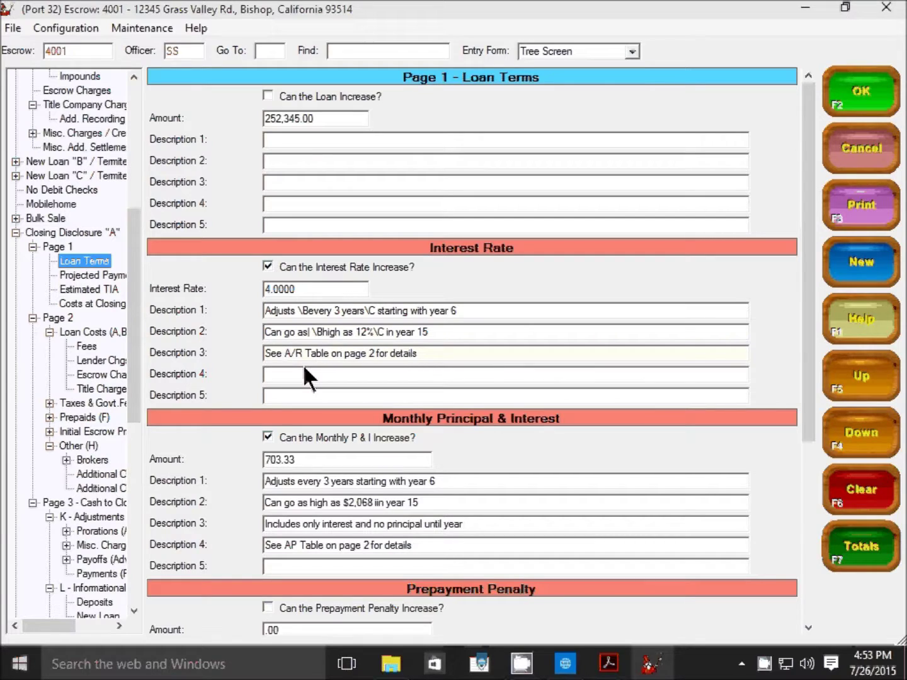
pyautogui.write('\\B')
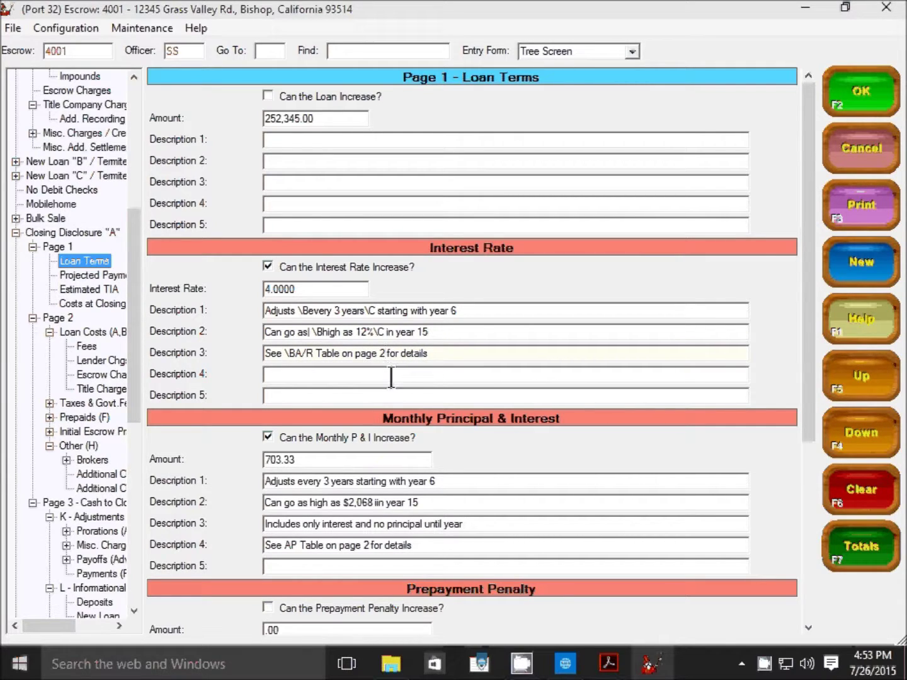
pyautogui.write('\\C')
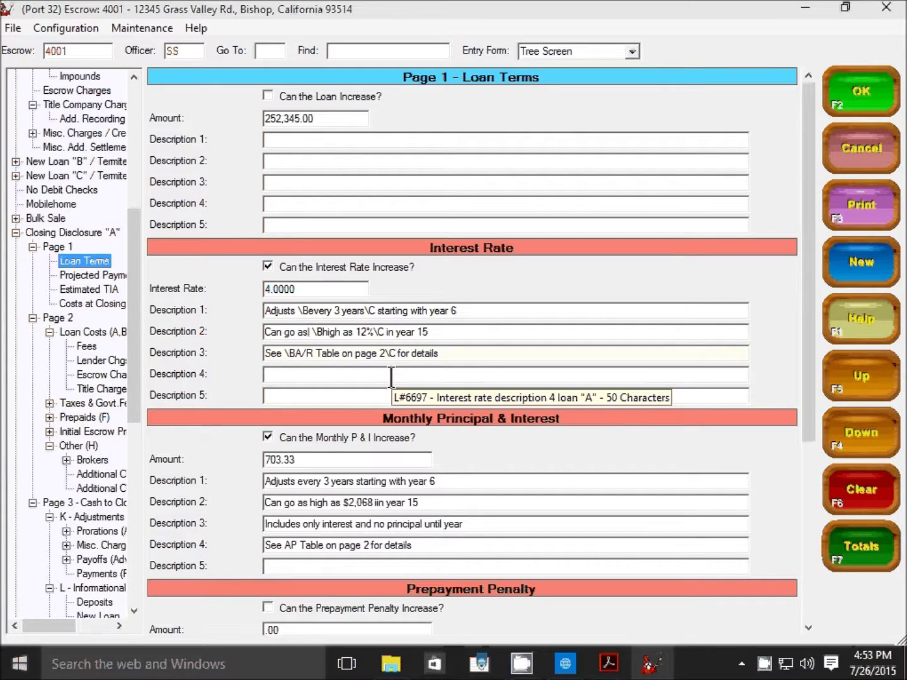
# Print the Closing Disclosure to a PDF and review its Loan Terms and Projected Payments sections
pyautogui.click(861, 206)
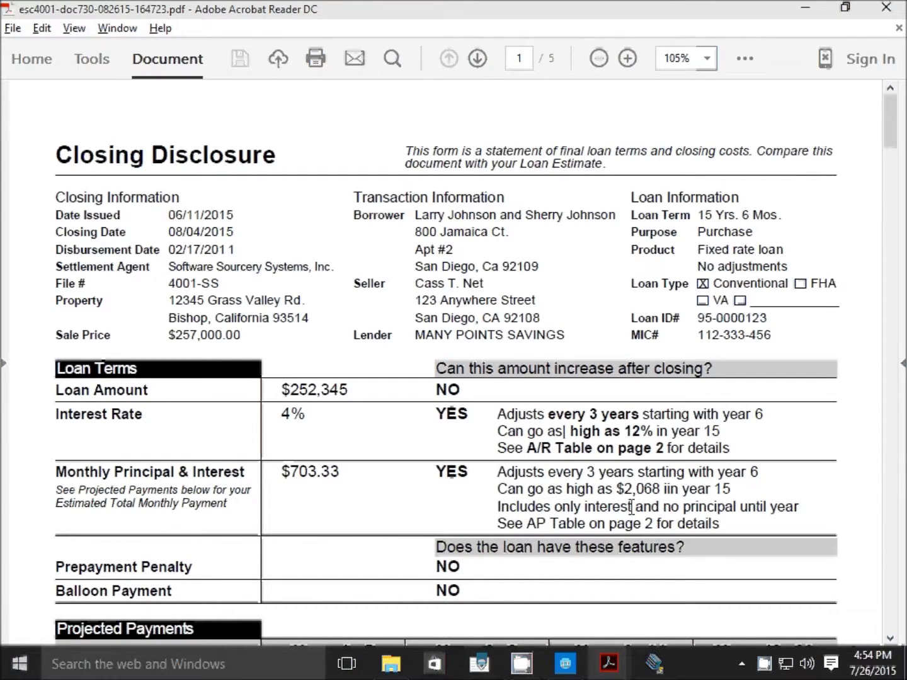
pyautogui.scroll(-3, 633, 507)
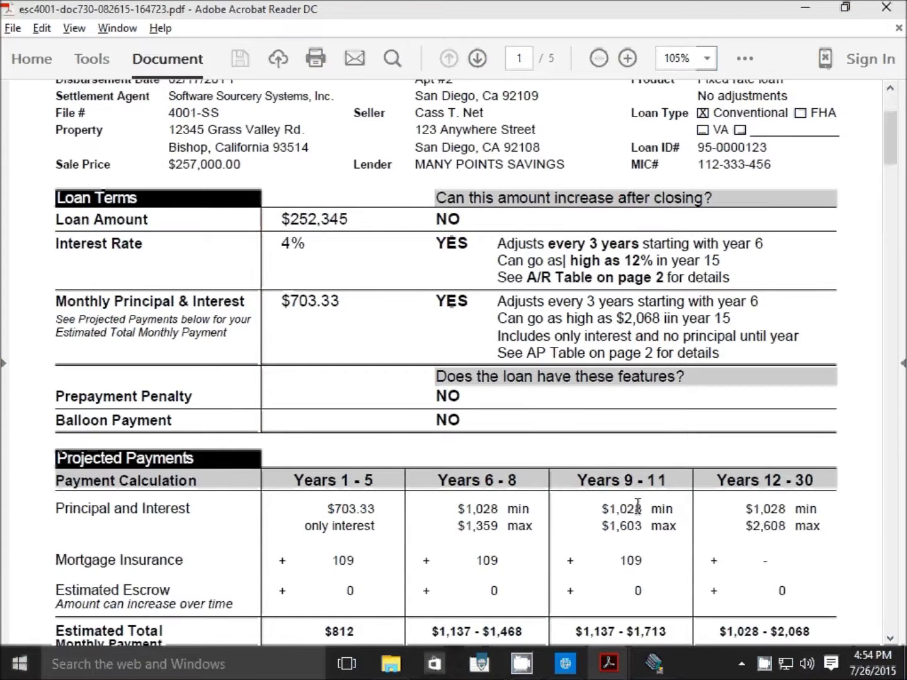
pyautogui.scroll(-2, 637, 506)
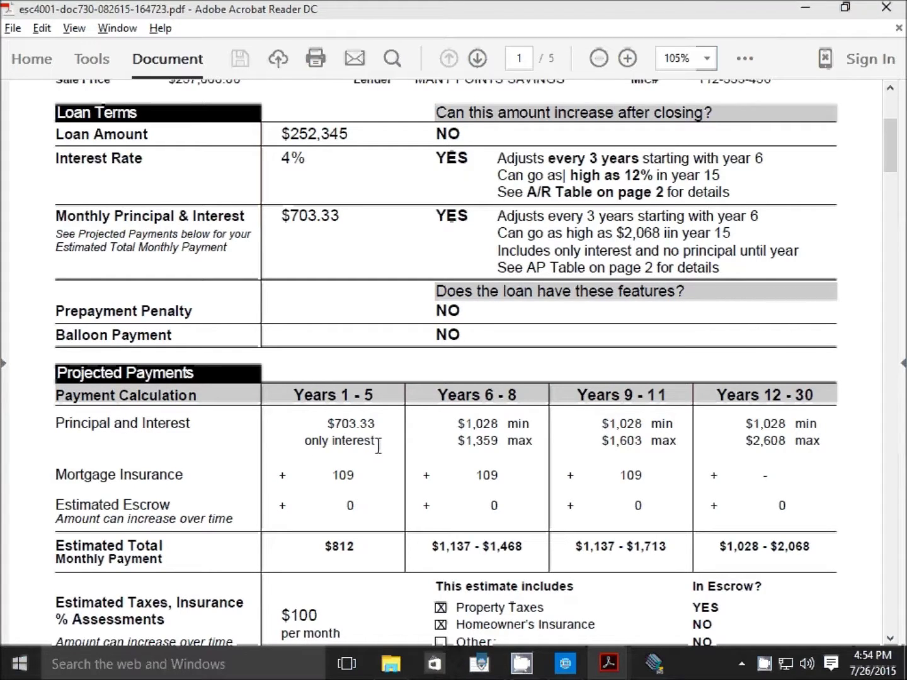
# Switch back to the escrow program and reopen the Loan Terms form under page 1 of Closing Disclosure "A"
pyautogui.hotkey('alt', 'Tab')
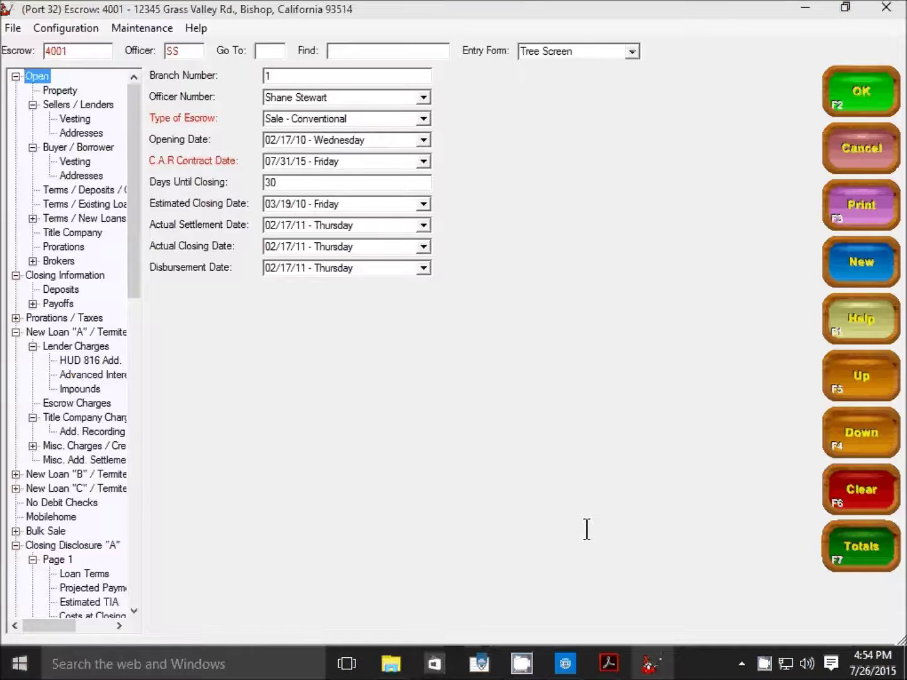
pyautogui.moveTo(129, 260); pyautogui.dragTo(145, 338)
pyautogui.click(98, 388)
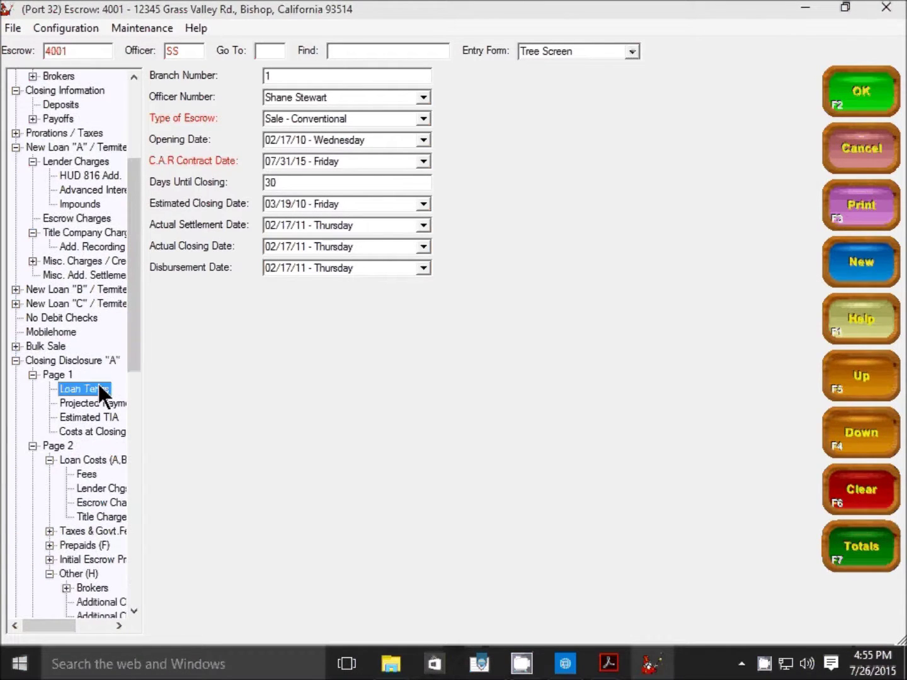
# Enclose "every 3 years" in \B and \C in Description 1 of the Monthly Principal & Interest section
pyautogui.scroll(-3, 297, 440)
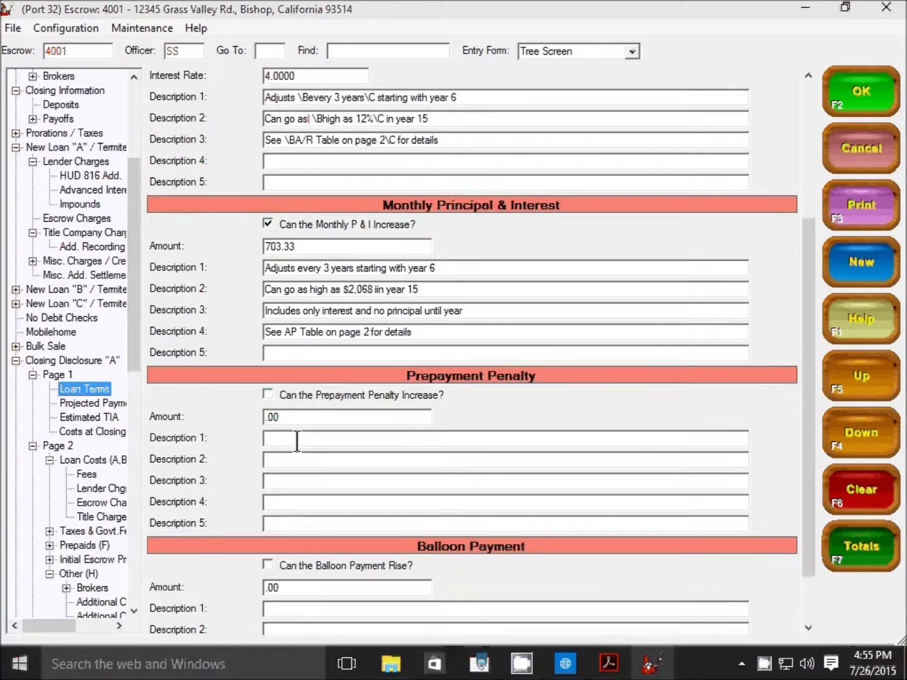
pyautogui.scroll(1, 296, 441)
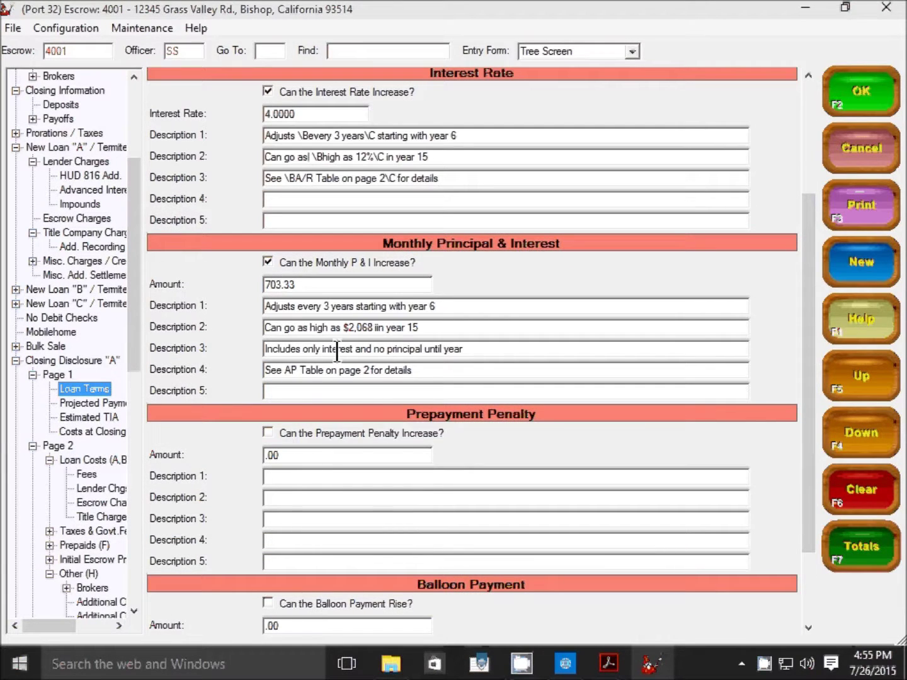
pyautogui.click(299, 306)
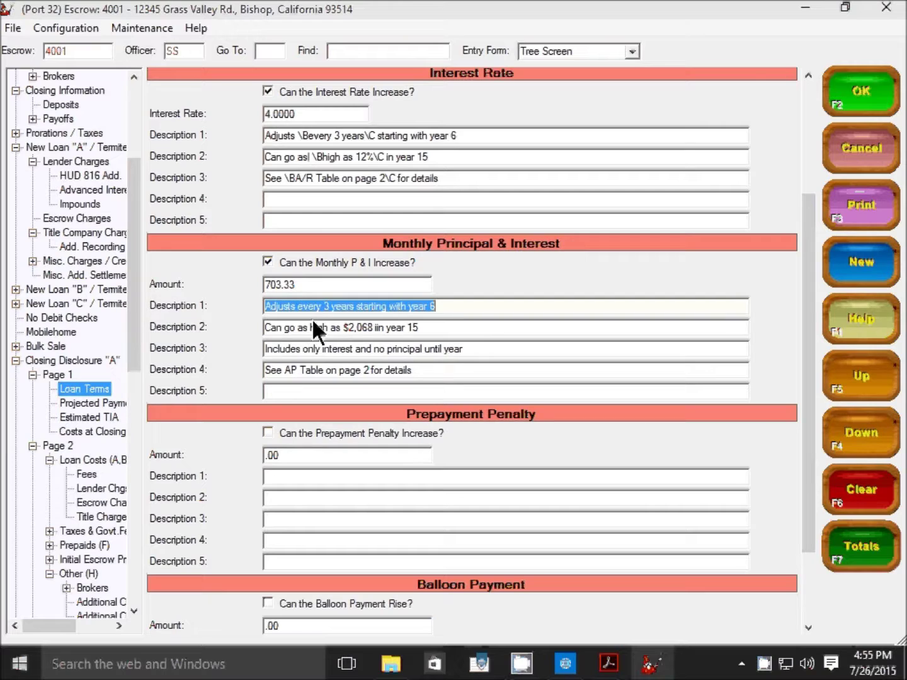
pyautogui.click(300, 308)
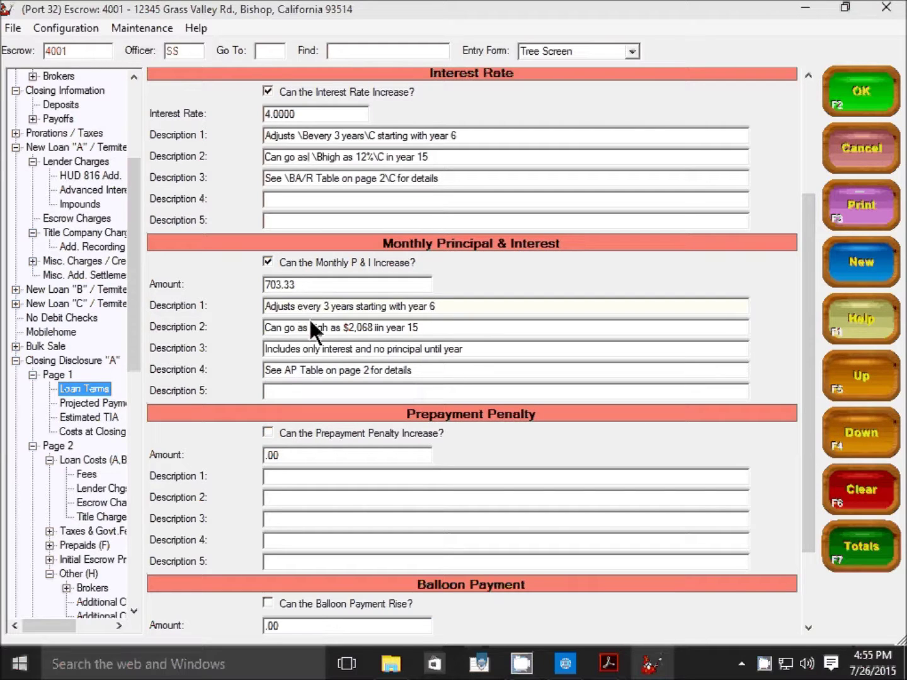
pyautogui.write('\\B')
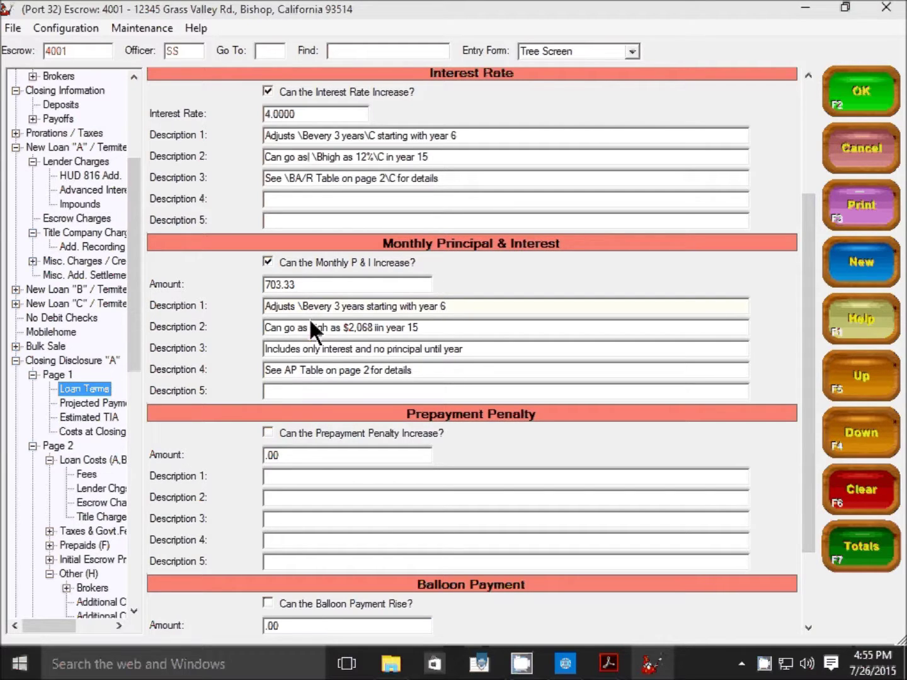
pyautogui.click(367, 308)
pyautogui.write('\\C')
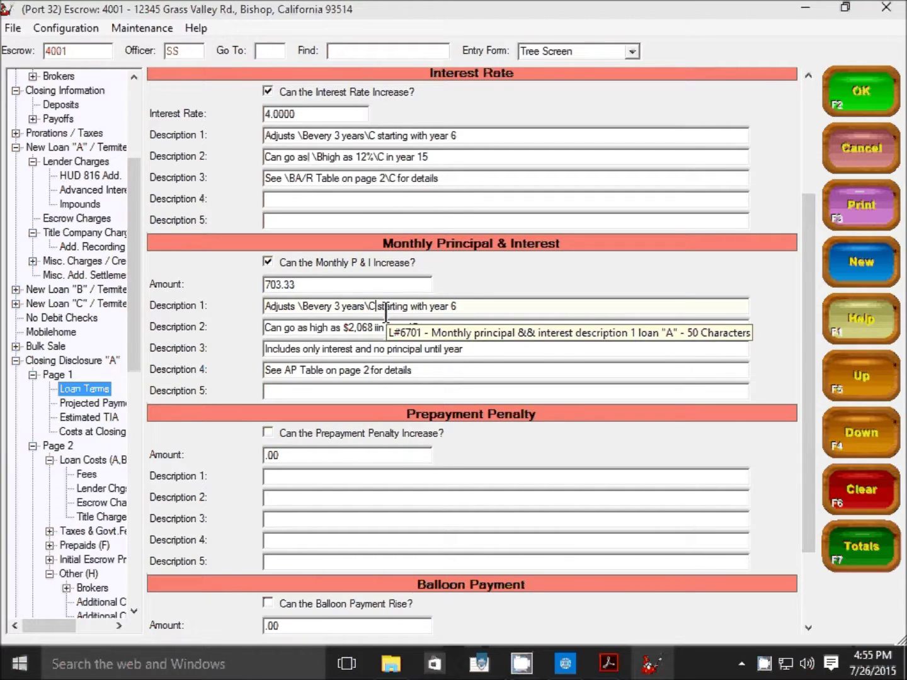
# Enclose "as high as $2,068" in \B and \C in Description 2 of the Monthly Principal & Interest section
pyautogui.click(301, 328)
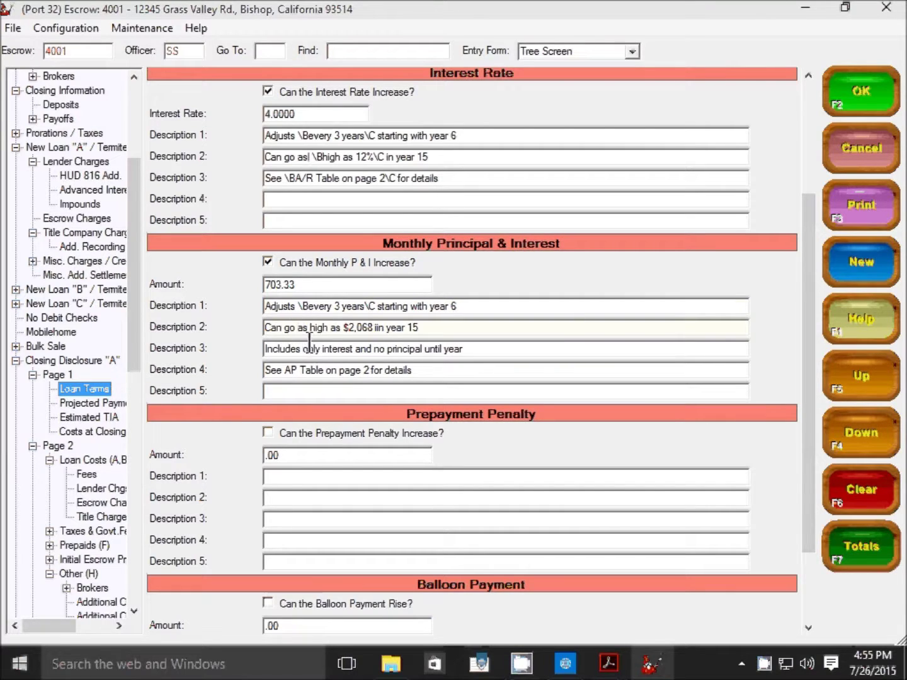
pyautogui.write('\\B')
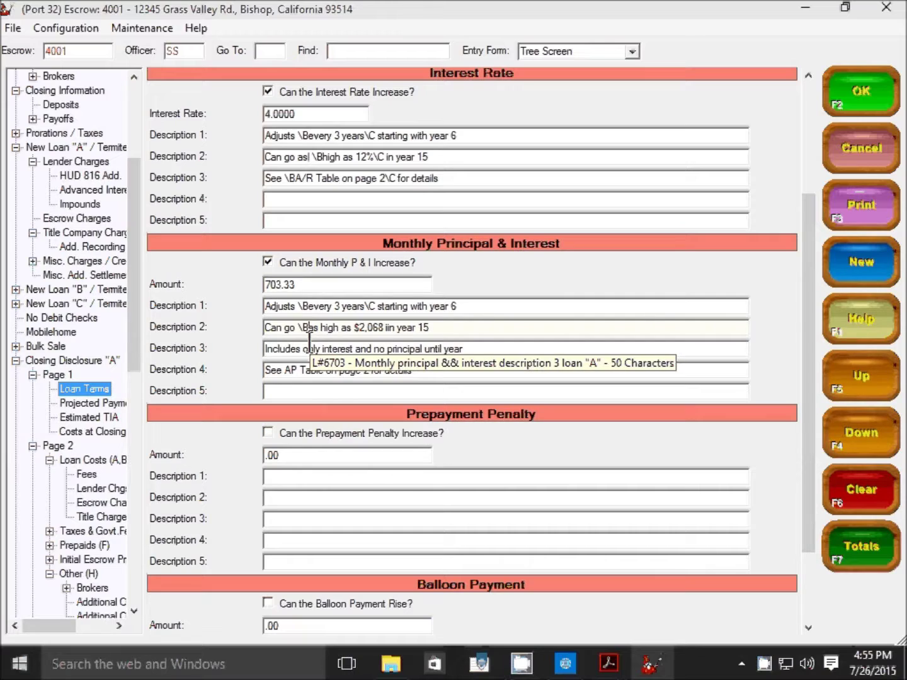
pyautogui.press('Right')
pyautogui.press('Right')
pyautogui.press('Right')
pyautogui.press('Right')
pyautogui.press('Right')
pyautogui.press('Right')
pyautogui.press('Right')
pyautogui.press('Right')
pyautogui.press('Right')
pyautogui.press('Right')
pyautogui.press('Right')
pyautogui.press('Right')
pyautogui.press('Right')
pyautogui.press('Right')
pyautogui.press('Right')
pyautogui.press('Right')
pyautogui.press('Right')
pyautogui.write('\\C')
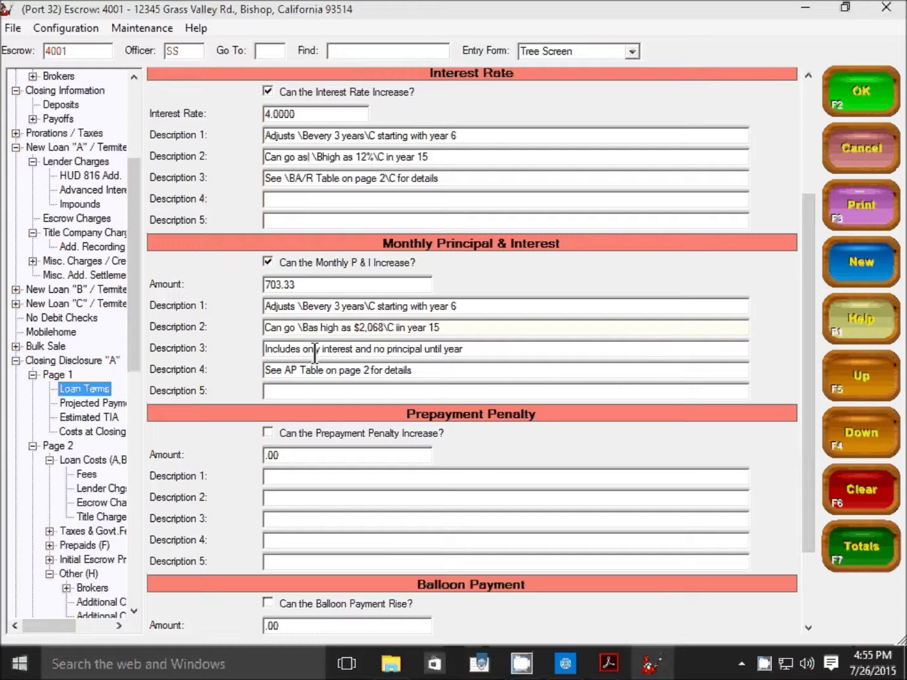
# Enclose "AP Table on page 2" in \B and \C in Description 4 of the Monthly Principal & Interest section
pyautogui.press('Tab')
pyautogui.write('\\B')
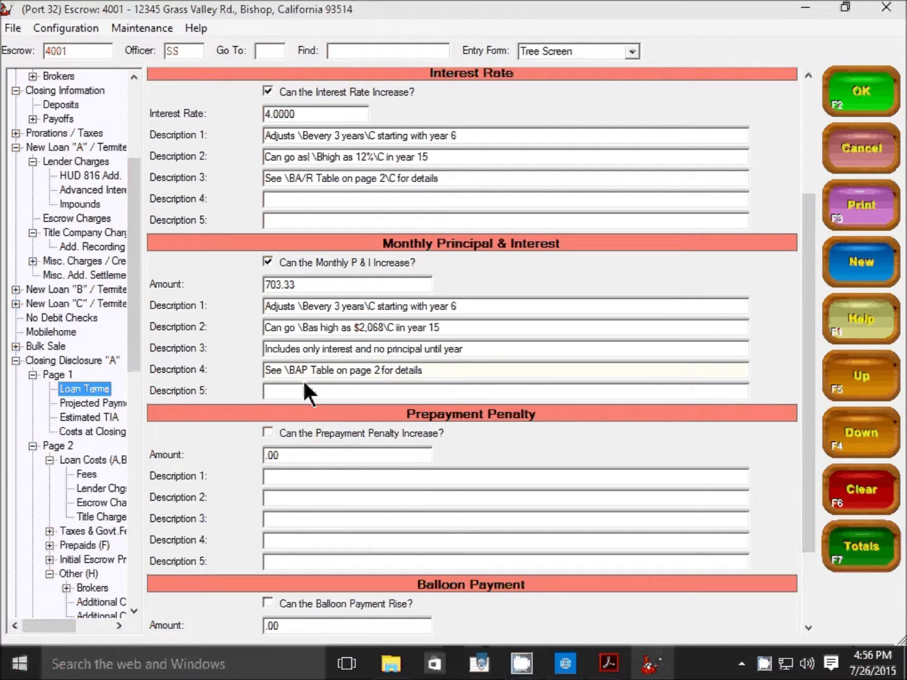
pyautogui.press('Right')
pyautogui.press('Right')
pyautogui.press('Right')
pyautogui.press('Right')
pyautogui.press('Right')
pyautogui.press('Right')
pyautogui.press('Right')
pyautogui.press('Right')
pyautogui.press('Right')
pyautogui.press('Right')
pyautogui.press('Right')
pyautogui.press('Right')
pyautogui.press('Right')
pyautogui.press('Right')
pyautogui.press('Right')
pyautogui.press('Right')
pyautogui.press('Right')
pyautogui.write('\\C')
# Open the page 1 Projected Payments form and change Line 2 of Principal & Interest in Projected Payments 1 to "\B\Ionly interest\A"
pyautogui.click(106, 406)
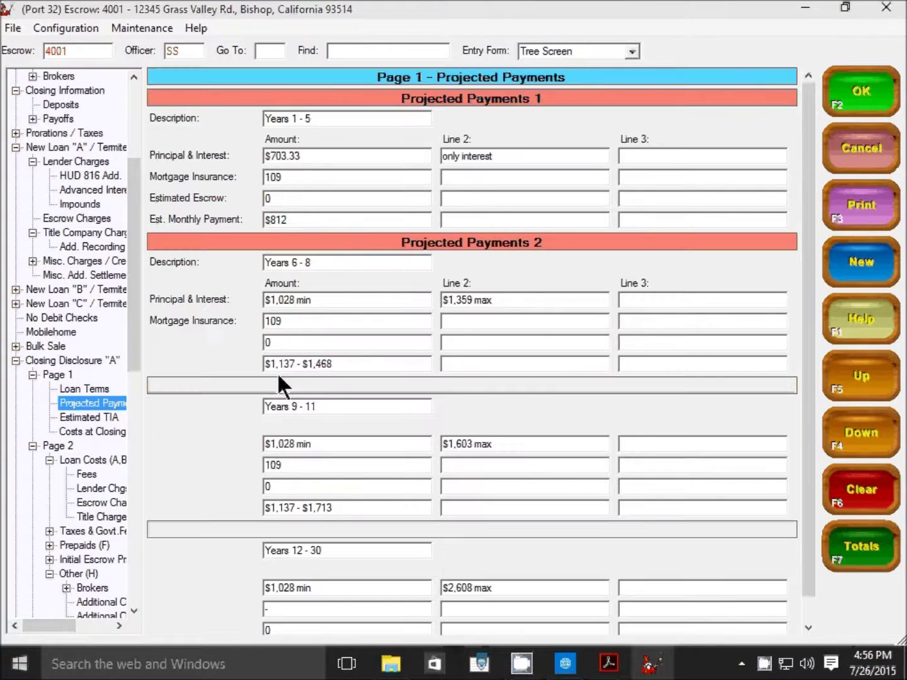
pyautogui.click(500, 155)
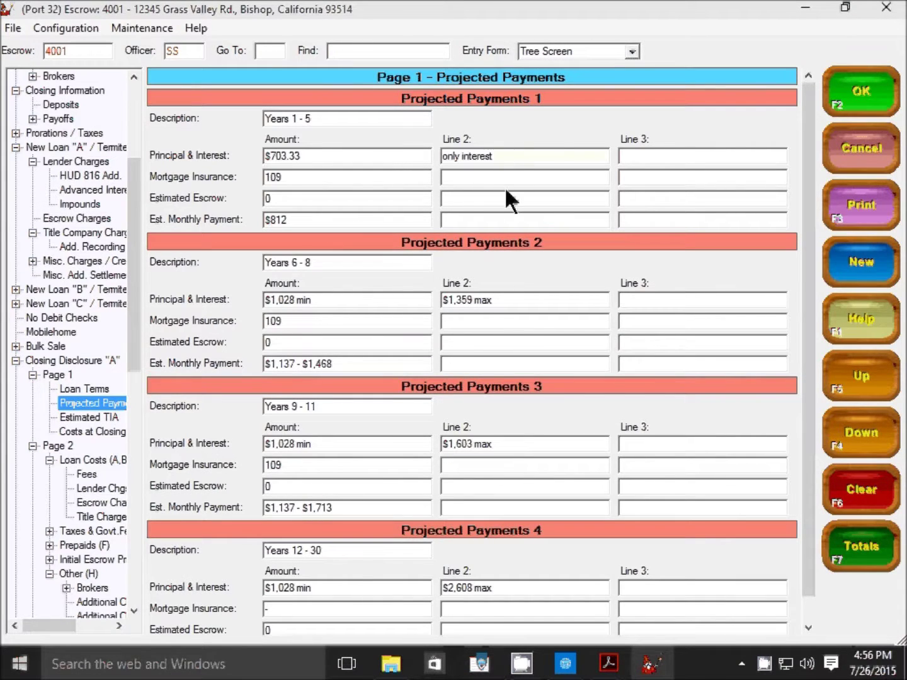
pyautogui.press('Home')
pyautogui.write('\\Bl')
pyautogui.press('End')
pyautogui.write('\\A')
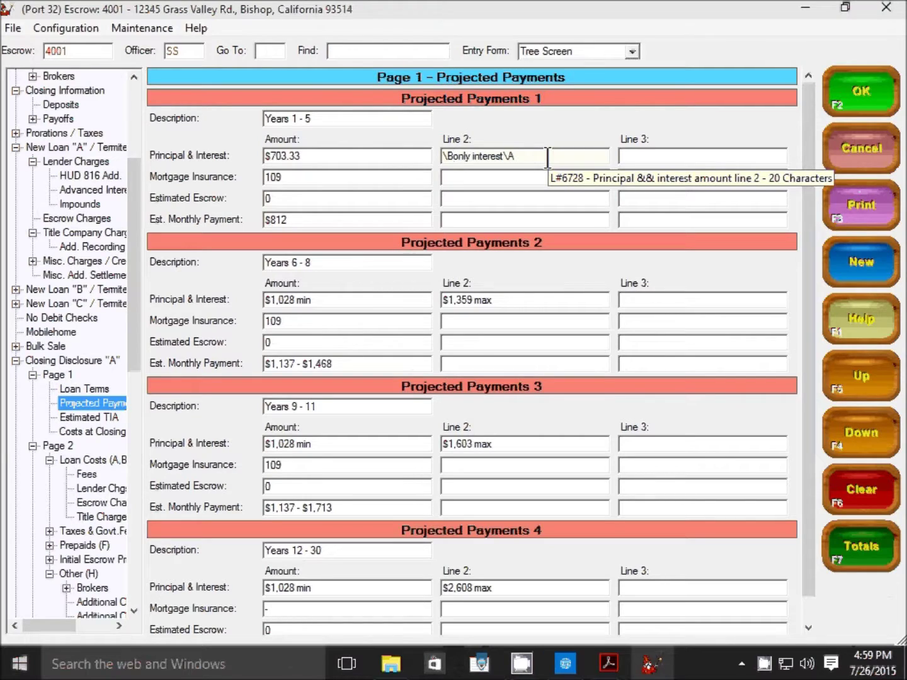
pyautogui.press('Right')
pyautogui.press('Right')
pyautogui.write('\\I')
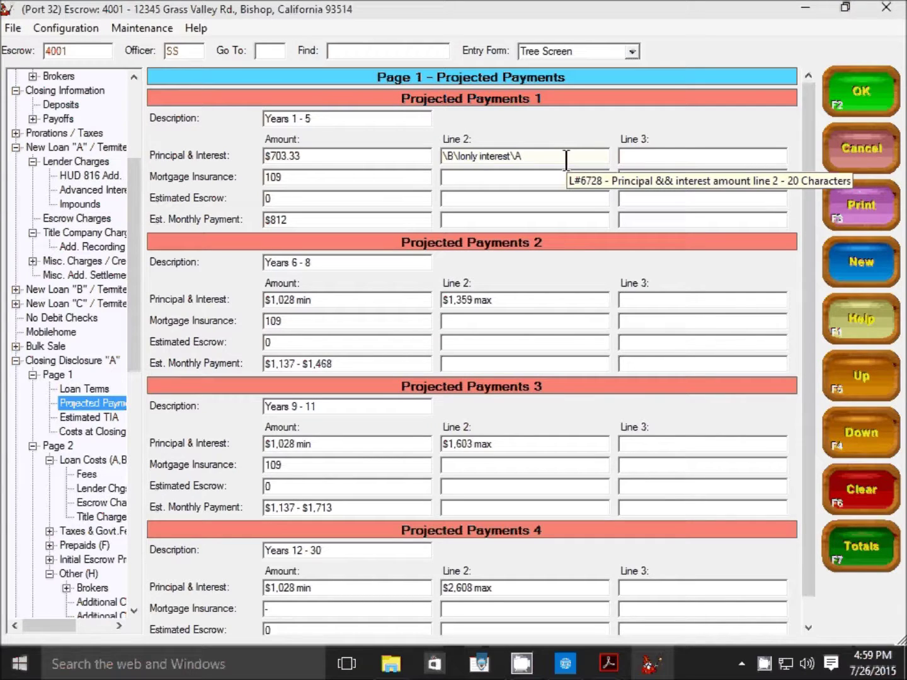
# Print the Closing Disclosure to a PDF and check the text formatting in its Loan Terms and Projected Payments sections
pyautogui.click(858, 213)
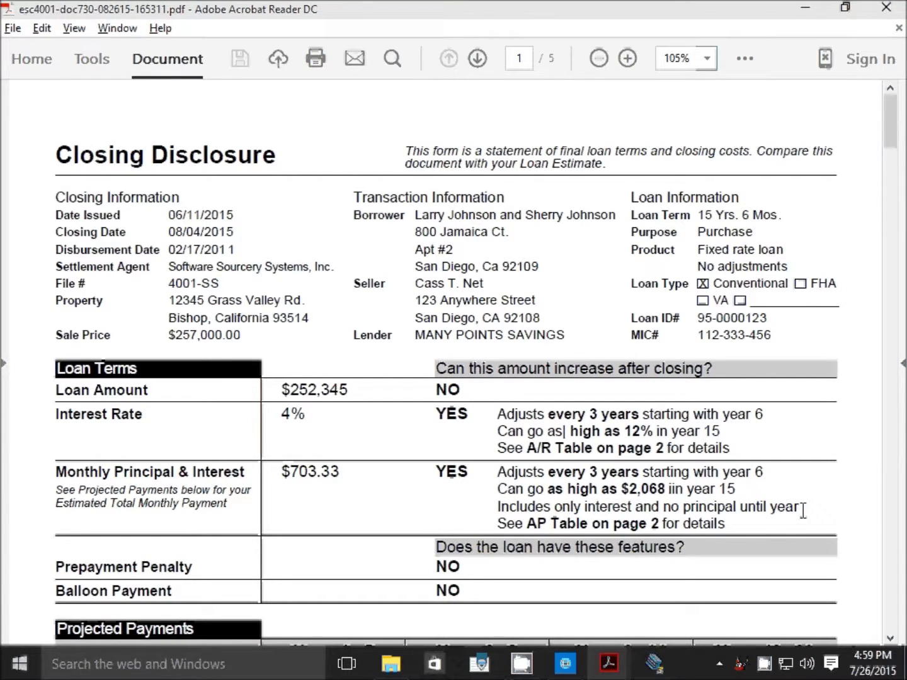
pyautogui.scroll(-3, 749, 504)
pyautogui.scroll(-4, 748, 504)
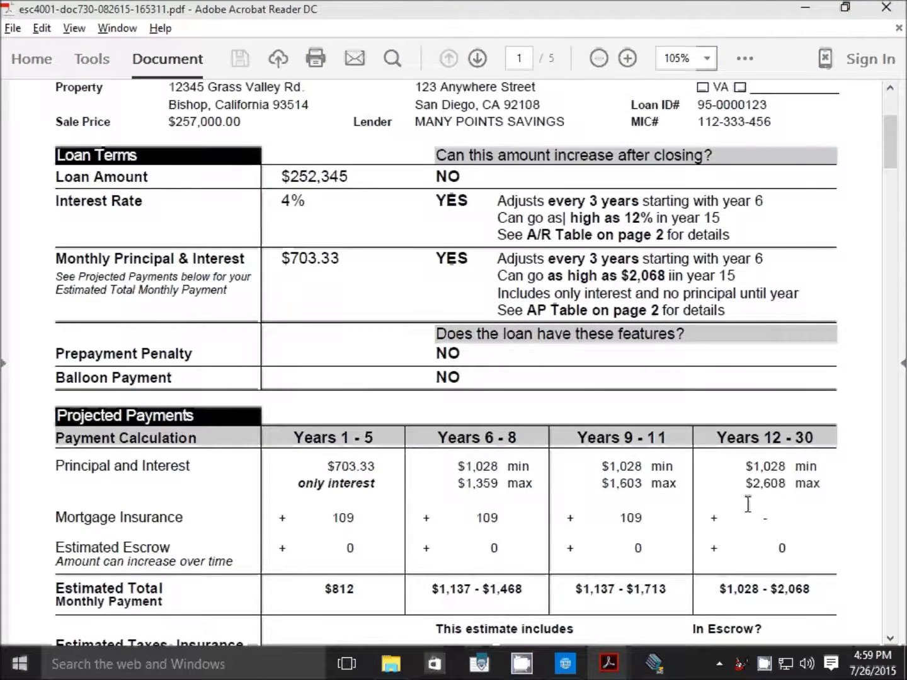
pyautogui.scroll(-1, 748, 504)
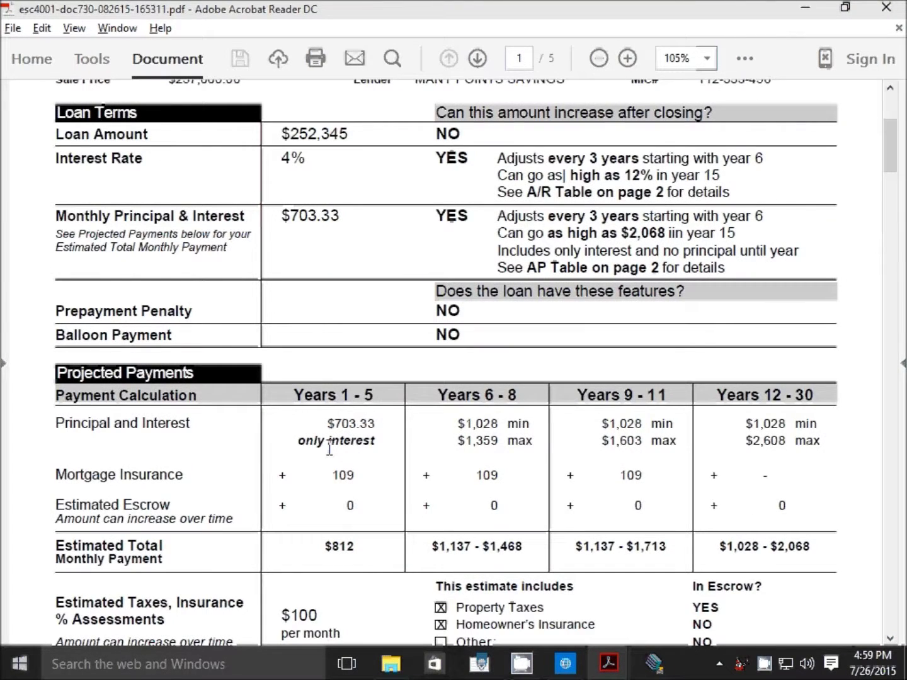